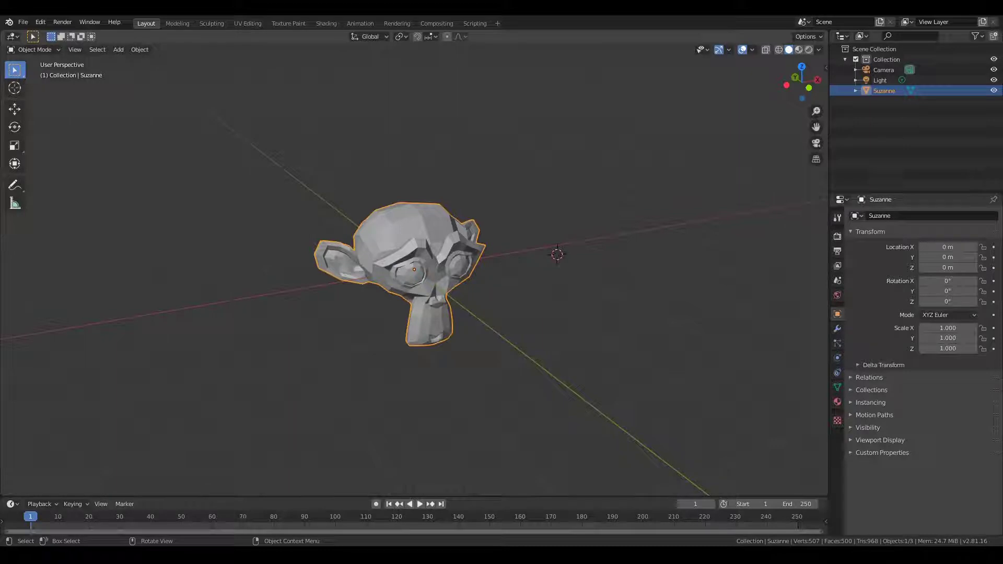
- Apply smooth shading to the monkey head
click(479, 192)
ctrl+middle_drag(349, 248, 407, 207)
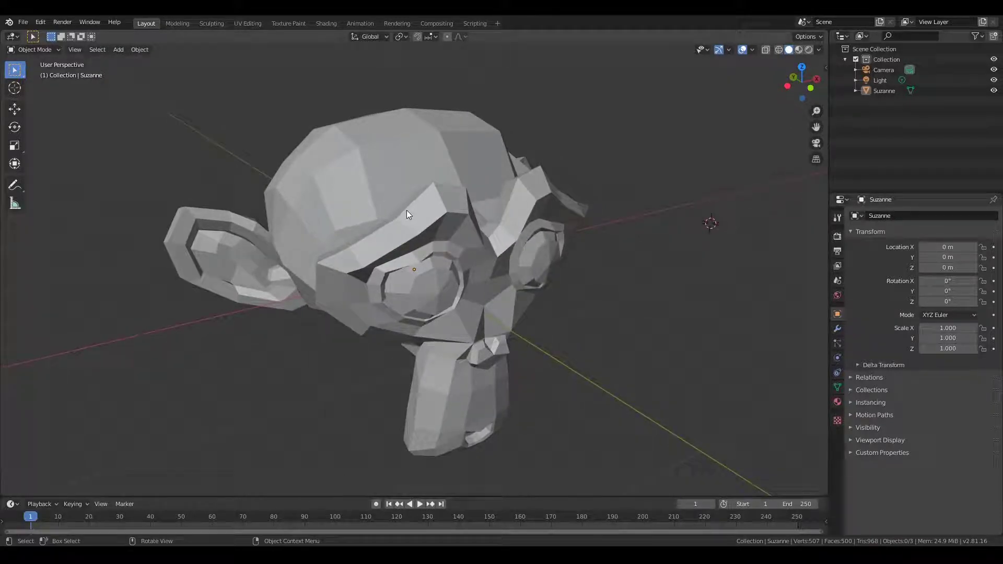
middle_drag(417, 211, 421, 216)
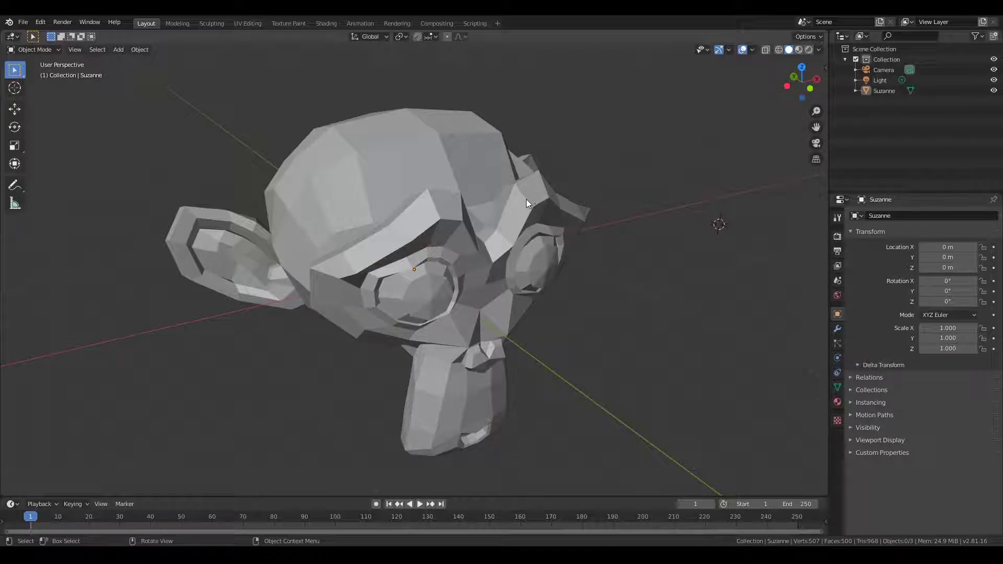
click(134, 48)
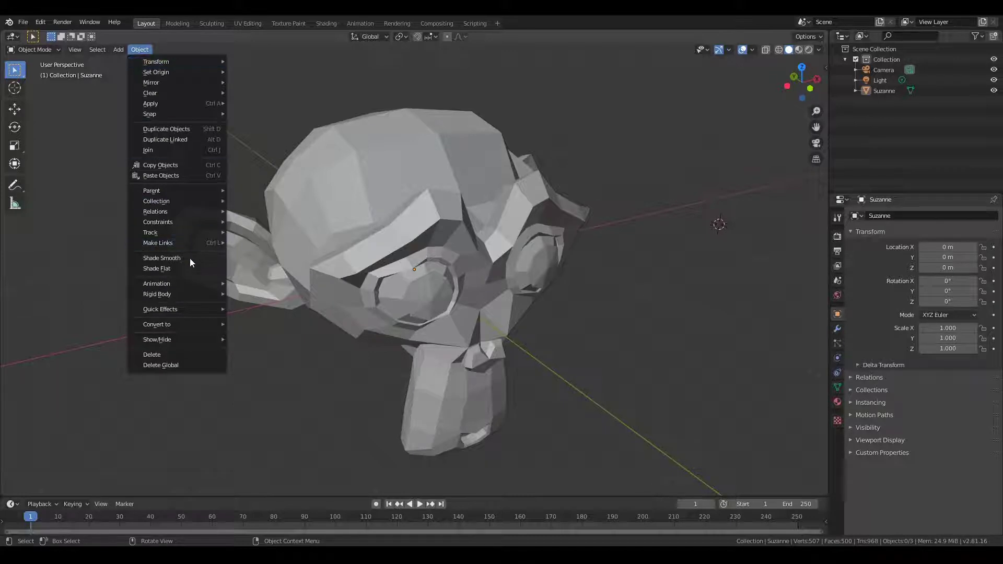
key(Escape)
click(335, 178)
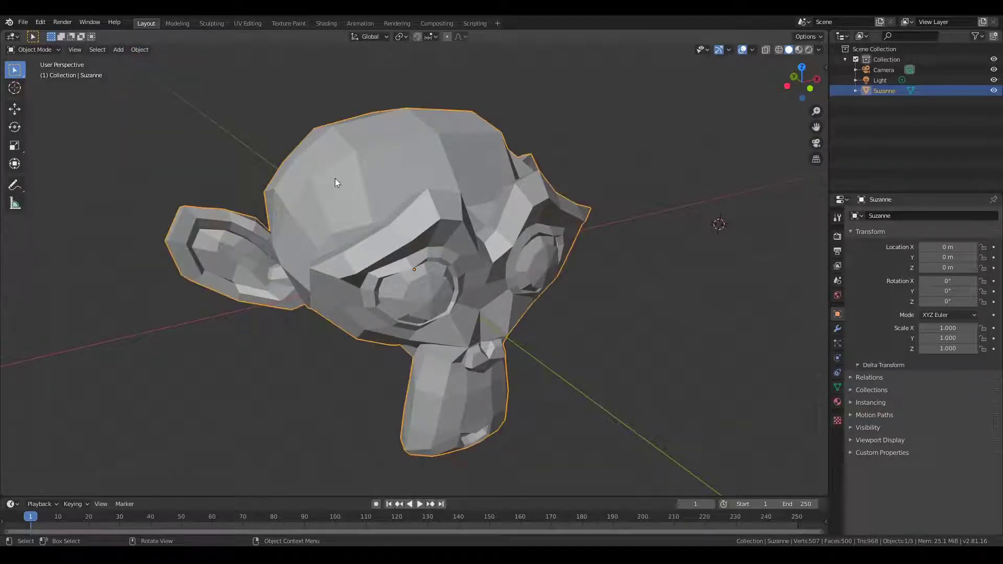
click(137, 49)
click(160, 258)
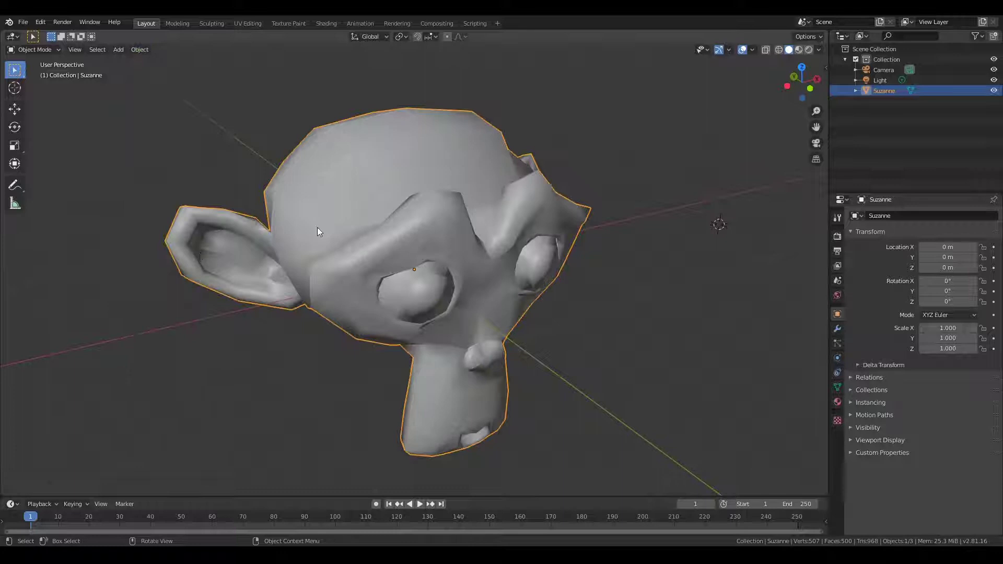
middle_drag(320, 231, 354, 208)
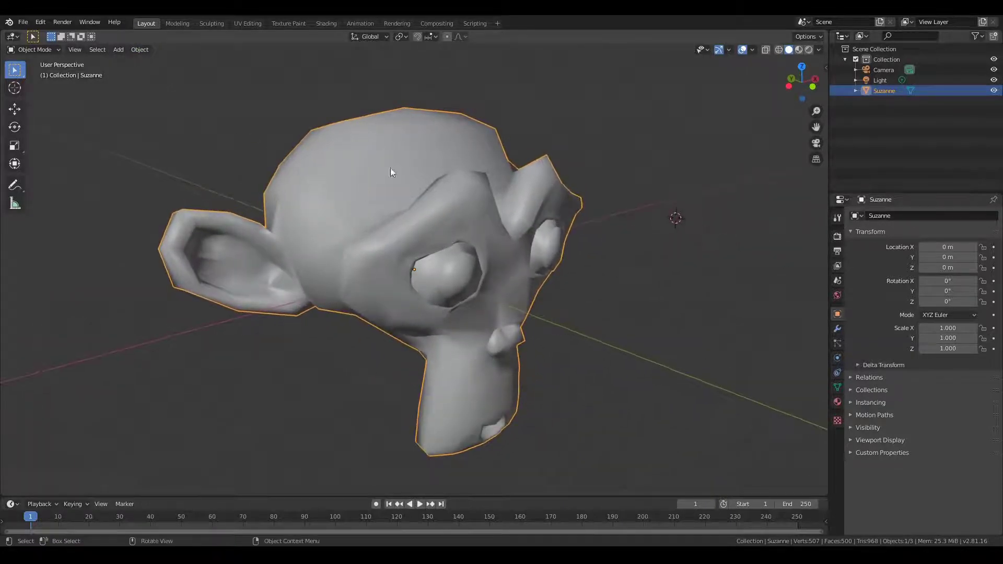
middle_drag(390, 167, 364, 190)
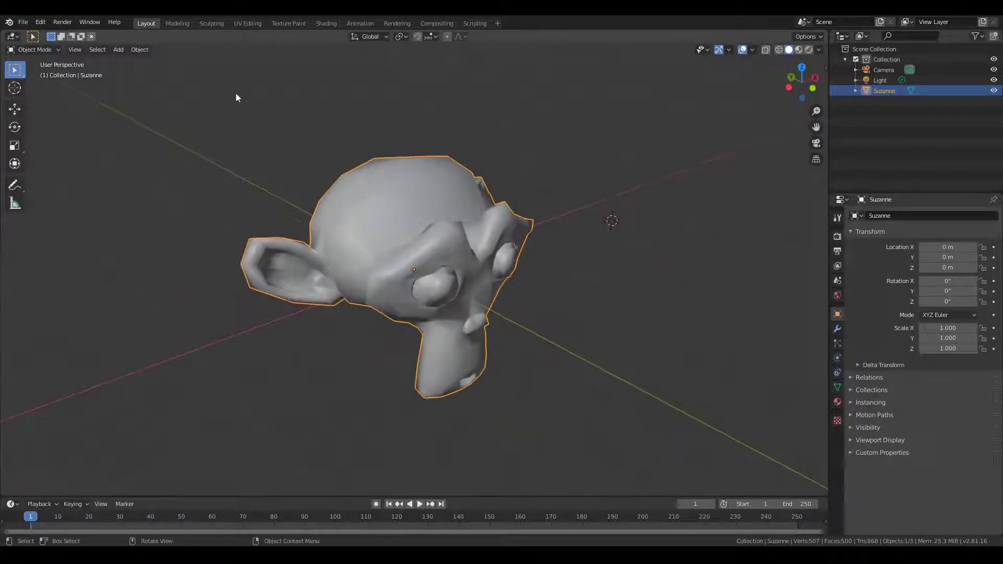
- Switch the monkey head to flat shading and back to smooth shading for comparison
click(140, 50)
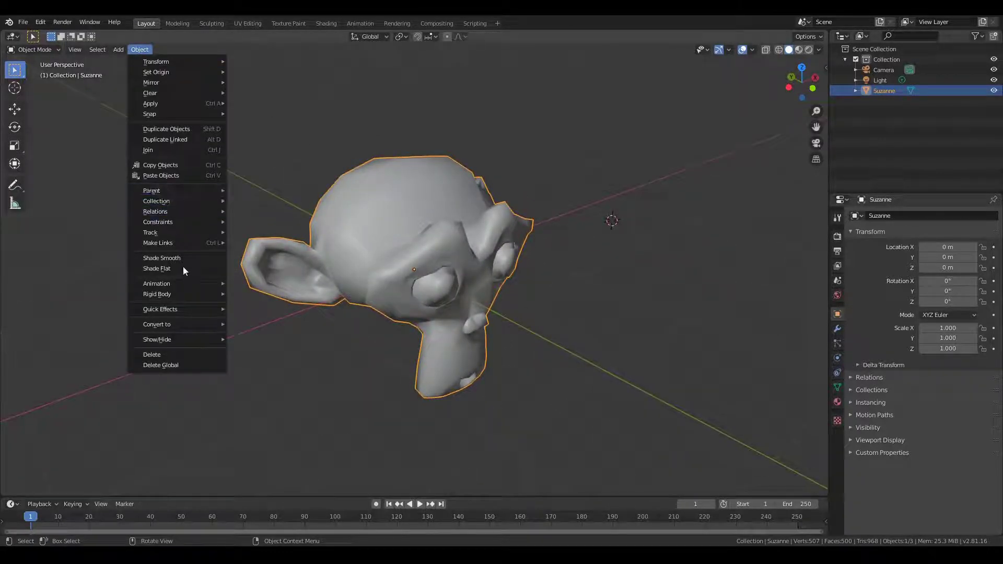
click(183, 268)
click(143, 50)
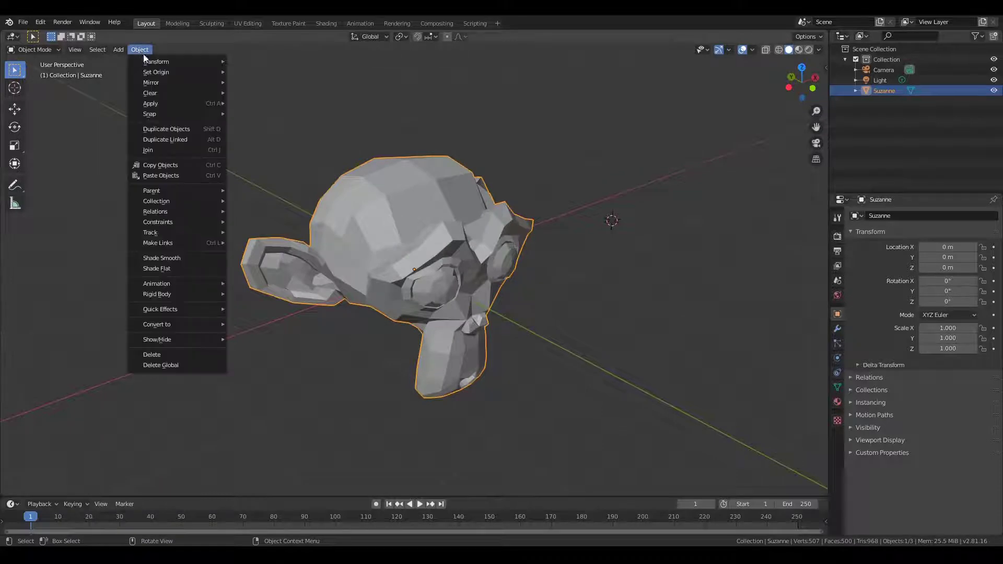
click(167, 258)
scroll(345, 235, up, 1)
scroll(366, 228, up, 1)
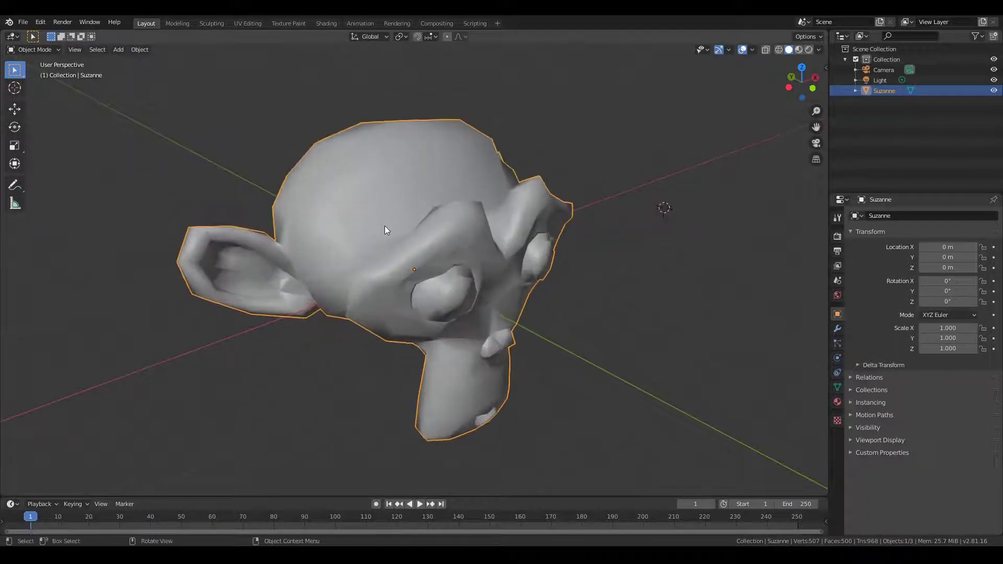
- Enter Edit Mode on the monkey head, switch to edge selection and deselect the whole mesh
key(Tab)
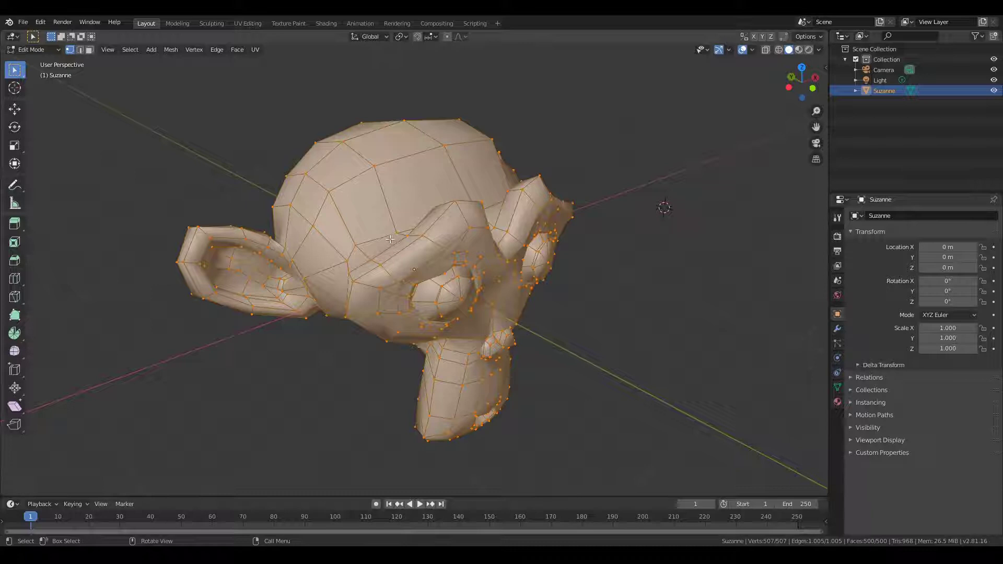
click(81, 51)
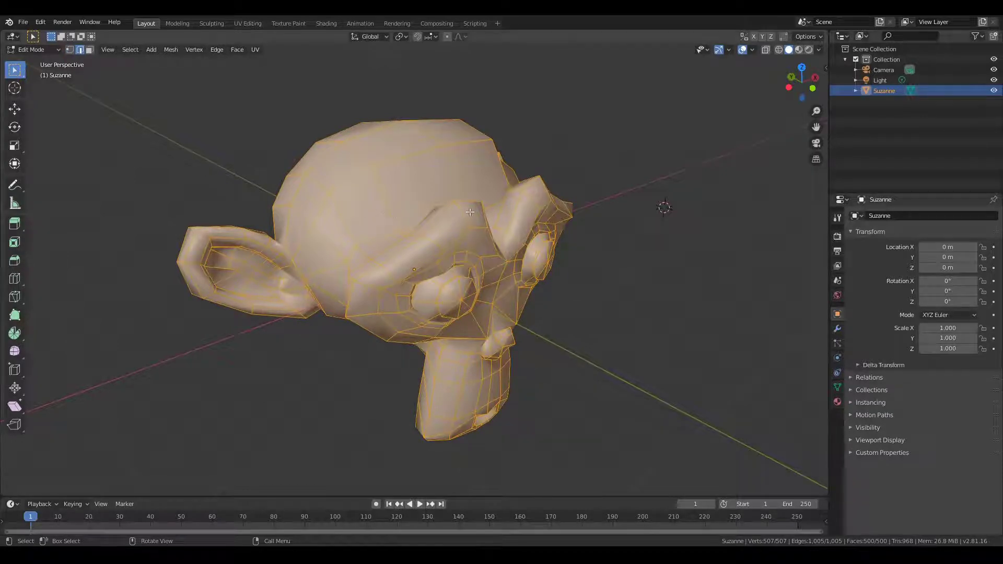
key(alt+a)
mouse_move(434, 204)
middle_down()
mouse_move(418, 205)
mouse_move(454, 201)
mouse_move(445, 199)
middle_up()
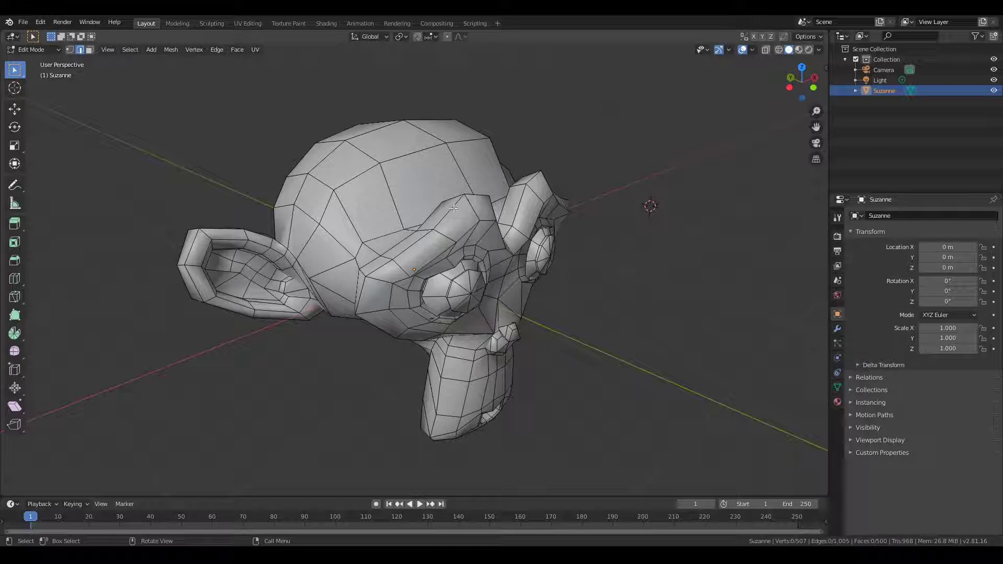
- Select the chain of edges from the cheek along the upper rim of one brow to the nose bridge and mark it sharp
middle_drag(454, 208, 443, 272)
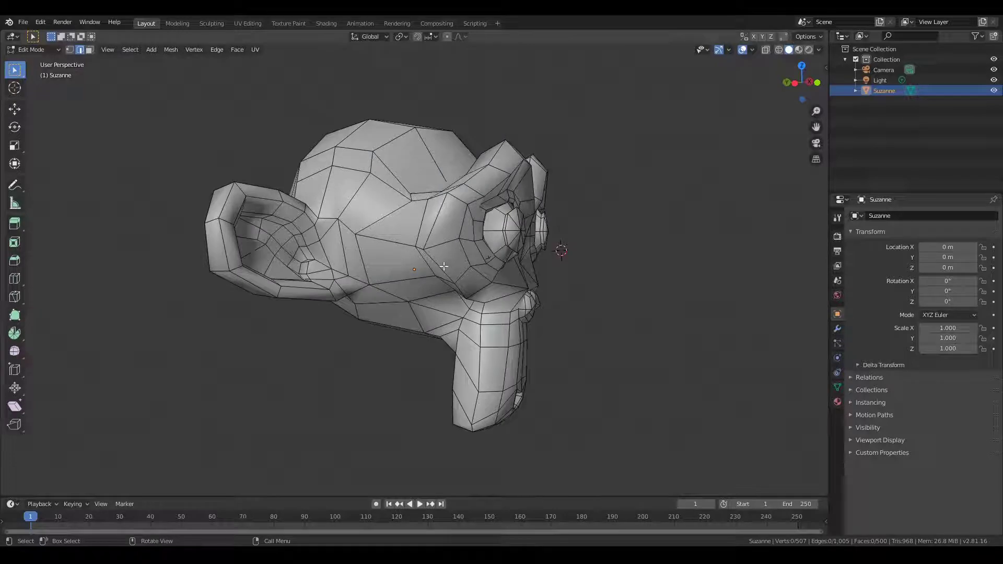
click(443, 270)
shift+click(476, 175)
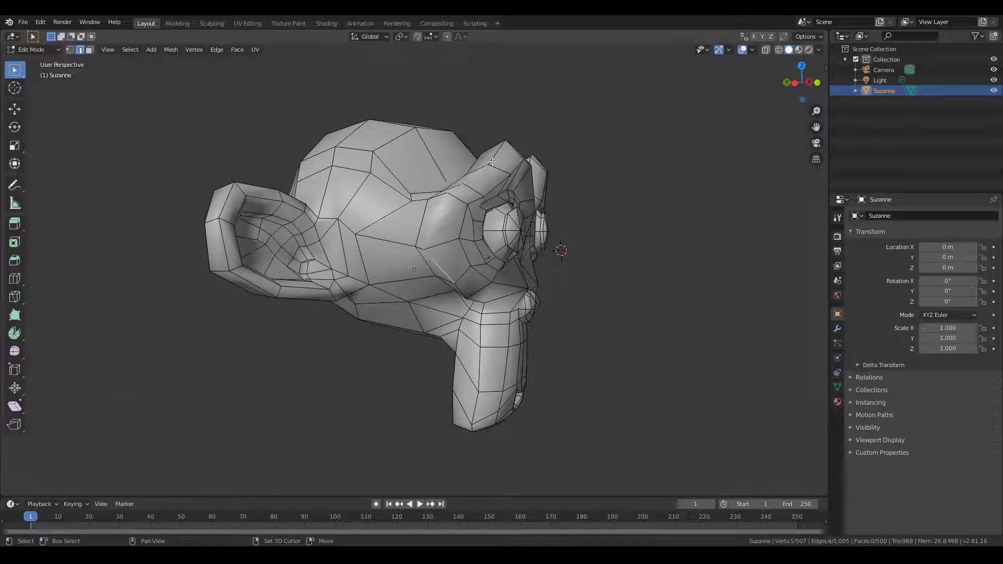
middle_drag(477, 175, 393, 238)
shift+click(422, 223)
shift+click(403, 232)
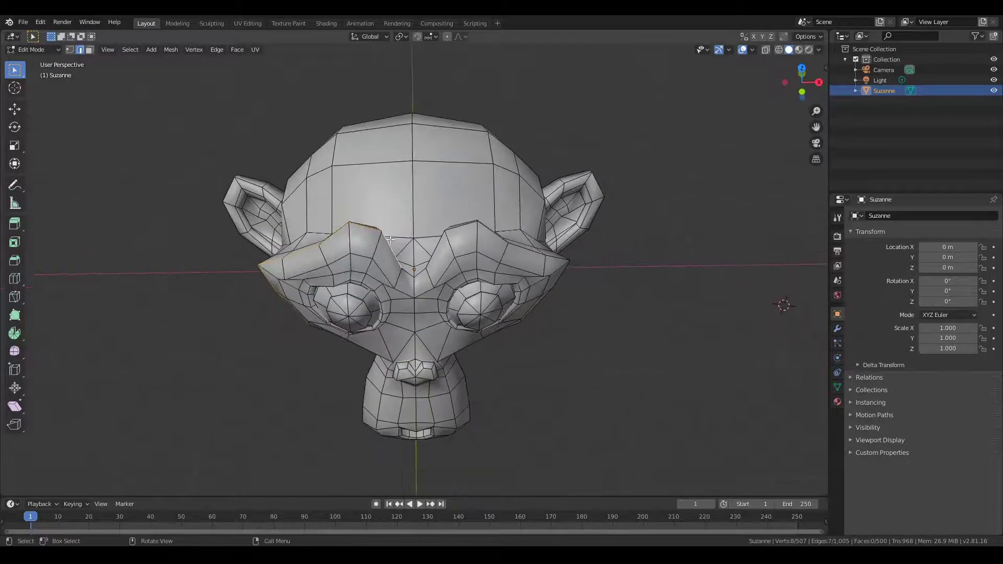
right_click(390, 239)
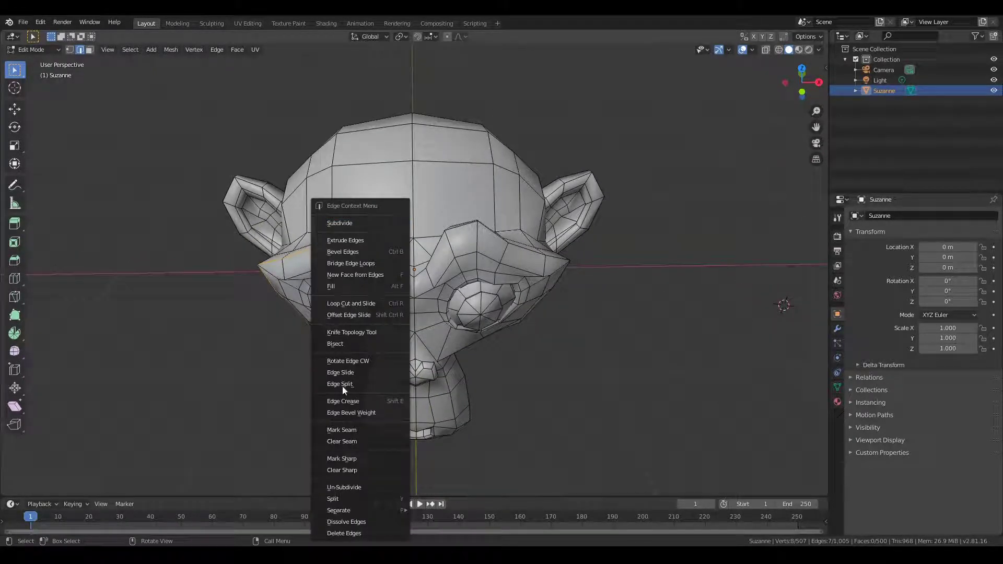
click(362, 458)
middle_drag(393, 282, 393, 283)
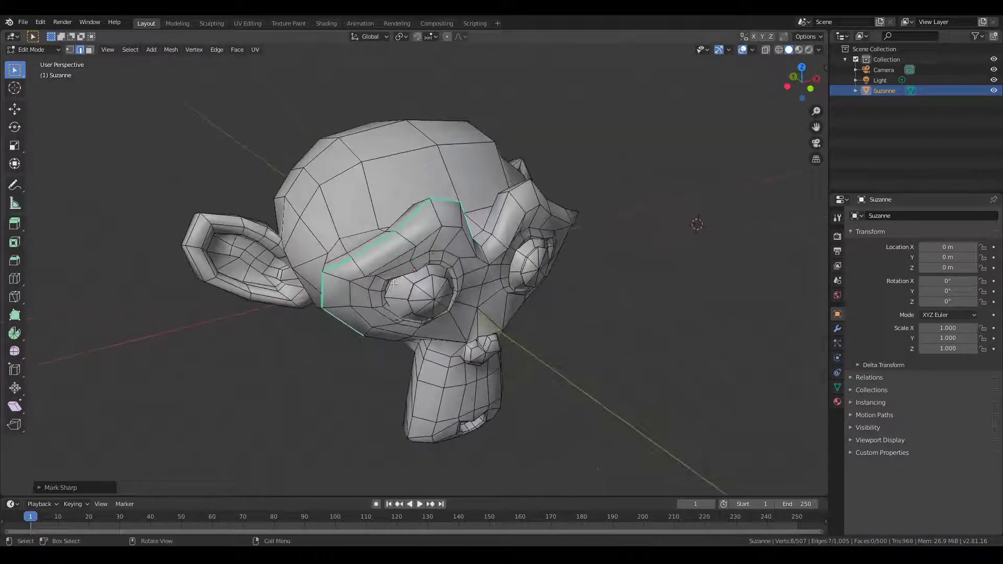
- Apply Mark Sharp once more to the selected brow edges and inspect them from several angles
click(217, 50)
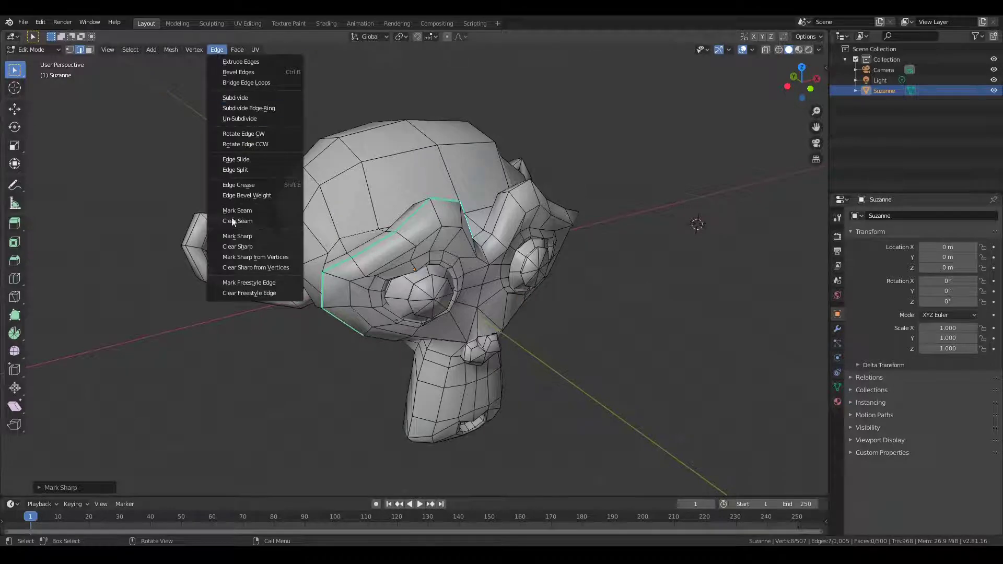
click(236, 234)
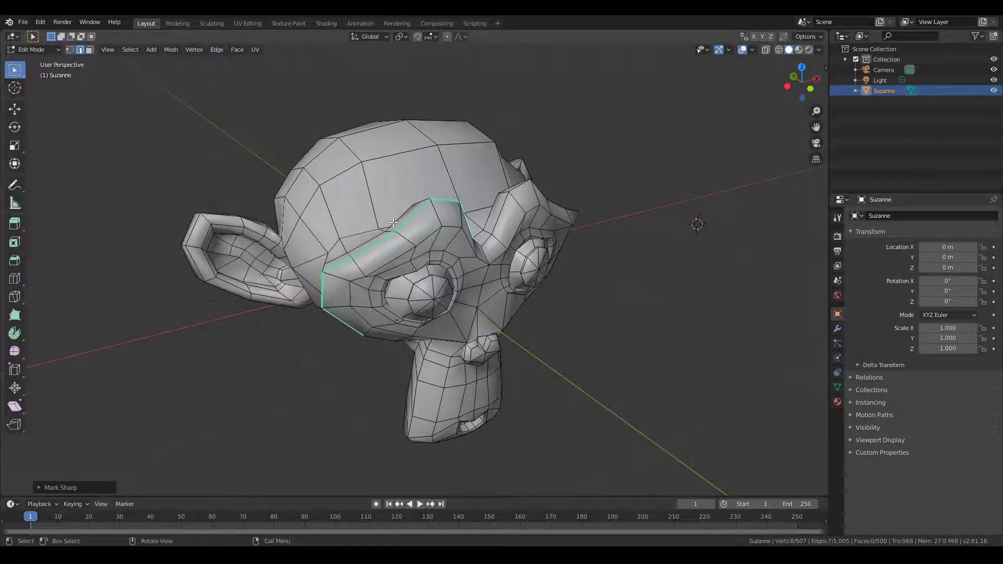
middle_drag(356, 316, 362, 305)
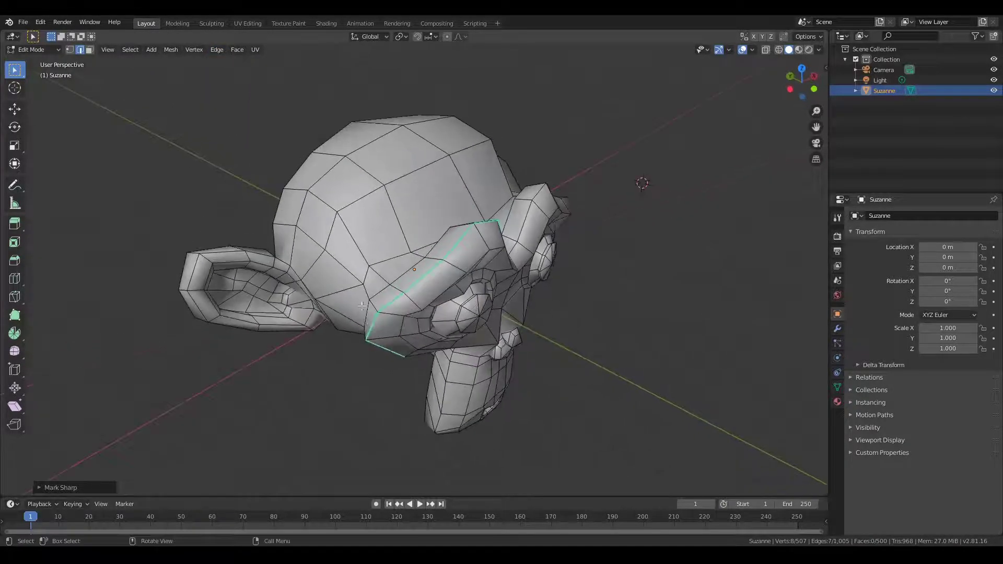
middle_drag(486, 235, 422, 243)
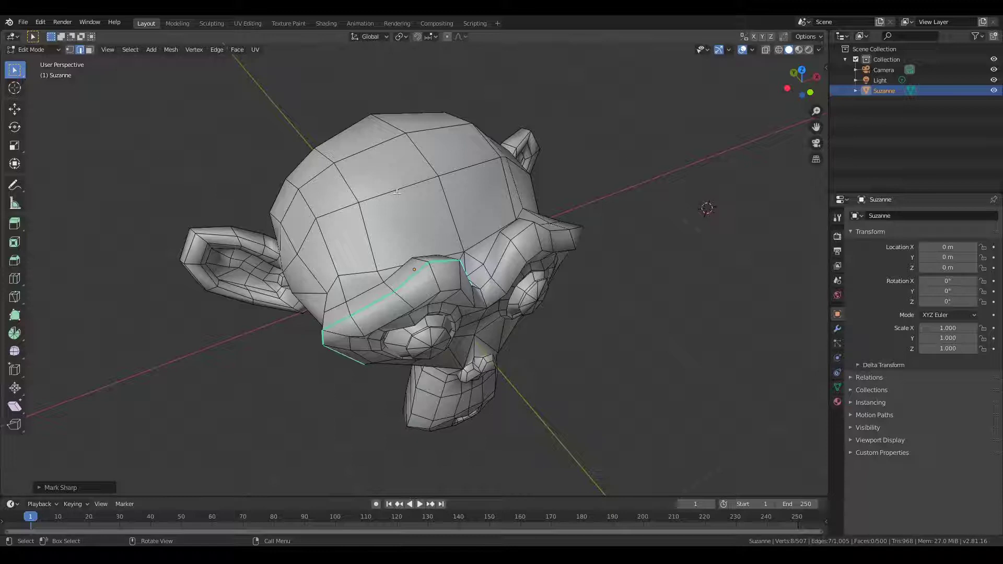
- Return to Object Mode, add an Edge Split modifier to the monkey head and turn off its Edge Angle option
key(Tab)
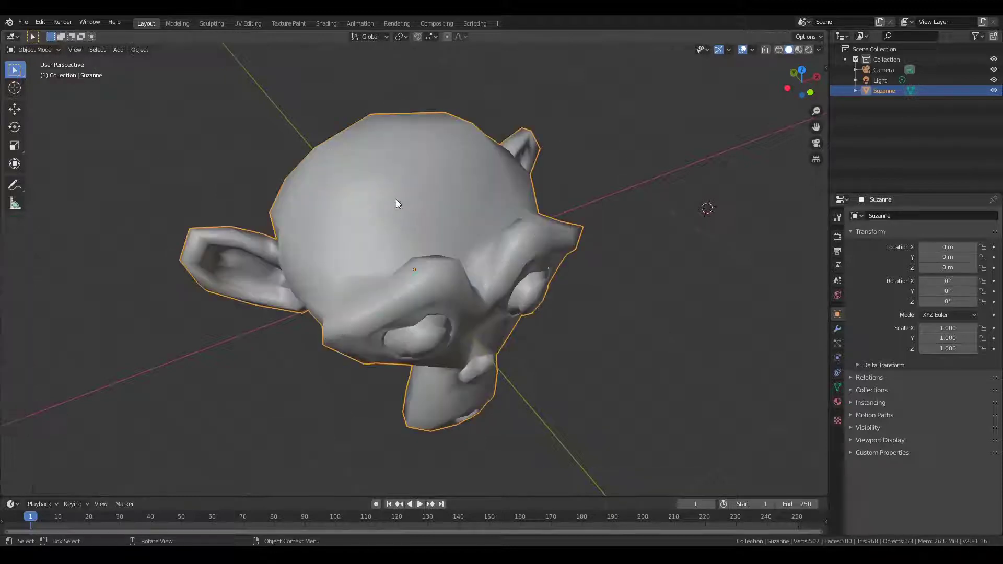
middle_drag(403, 235, 417, 208)
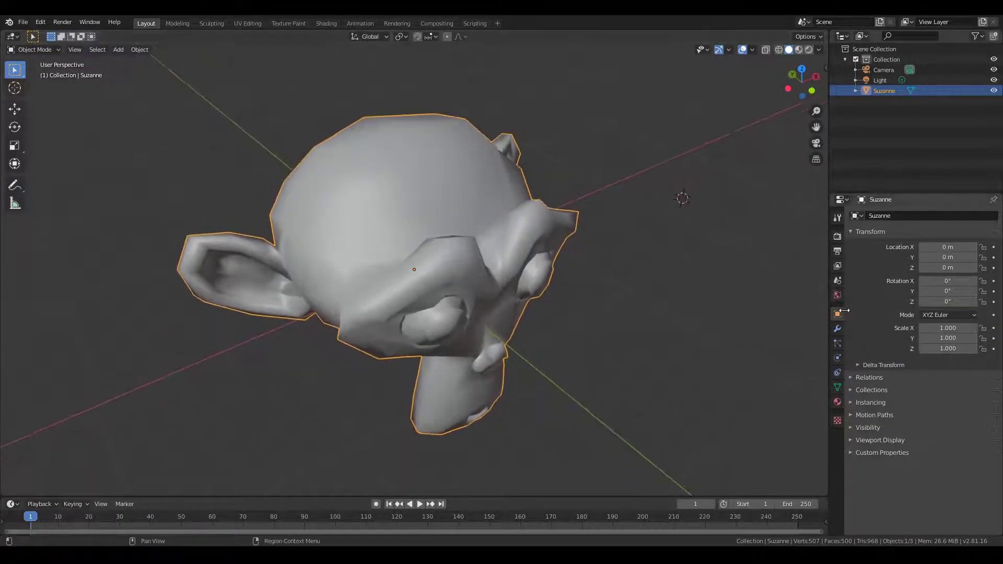
click(838, 330)
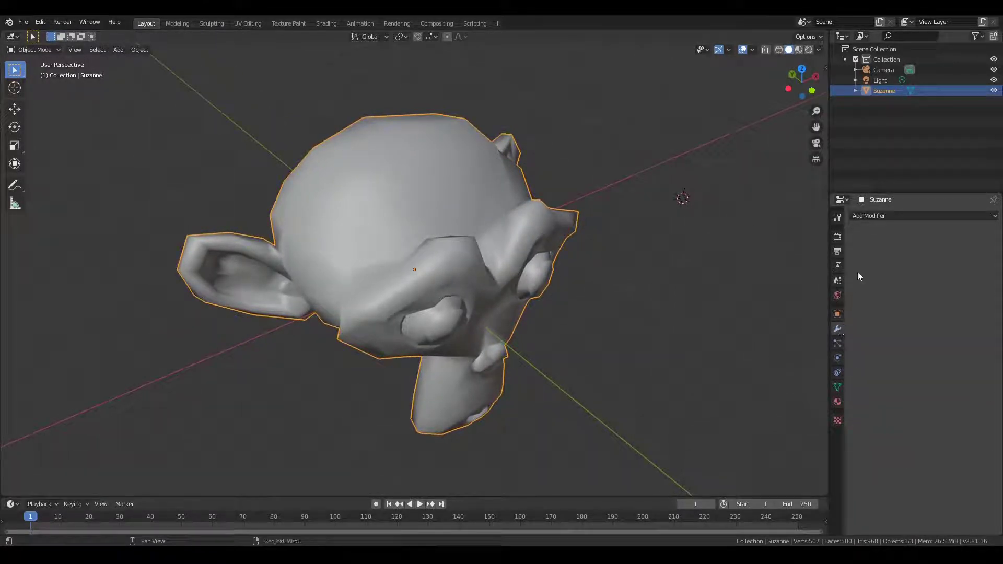
click(881, 218)
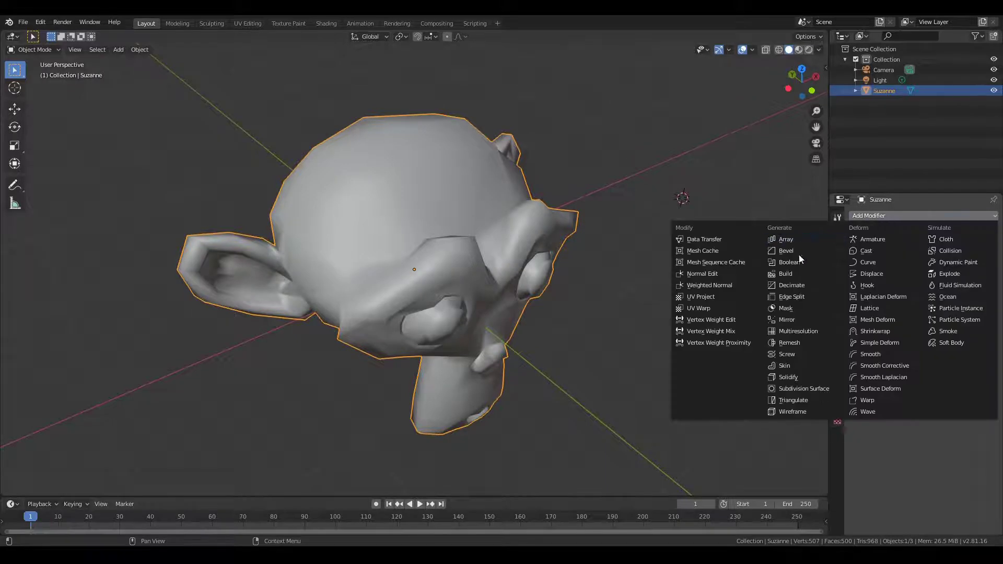
click(791, 296)
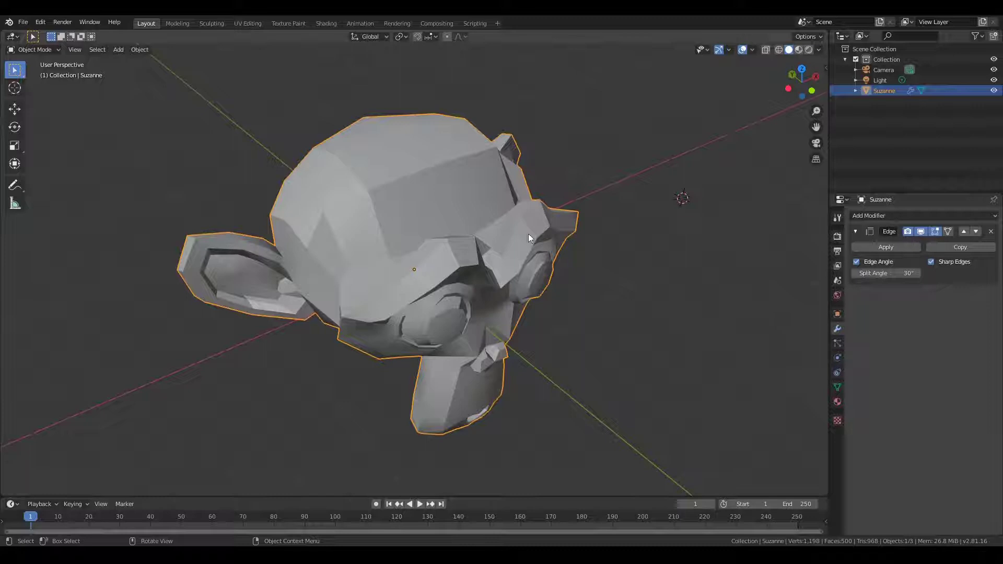
middle_drag(528, 234, 398, 230)
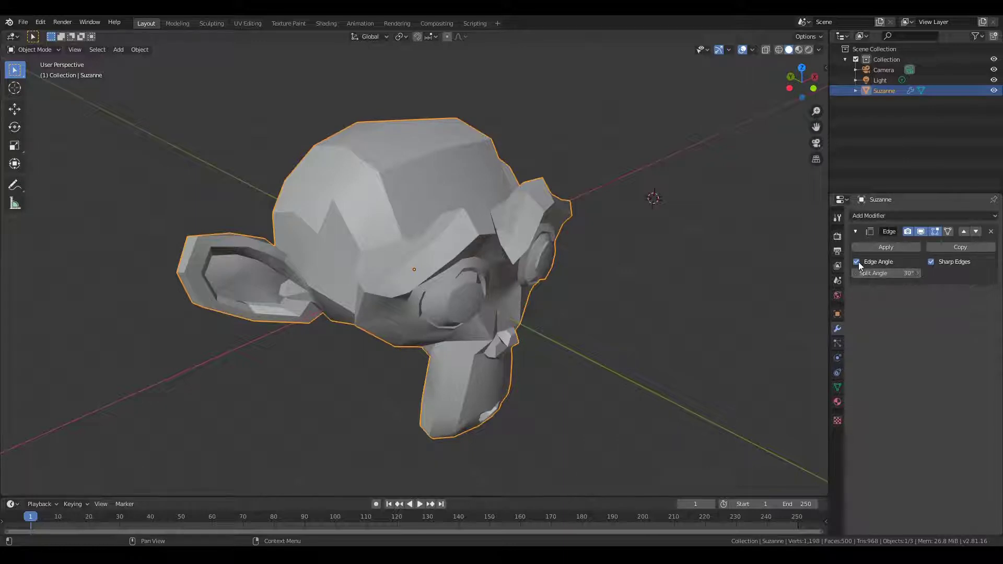
click(856, 261)
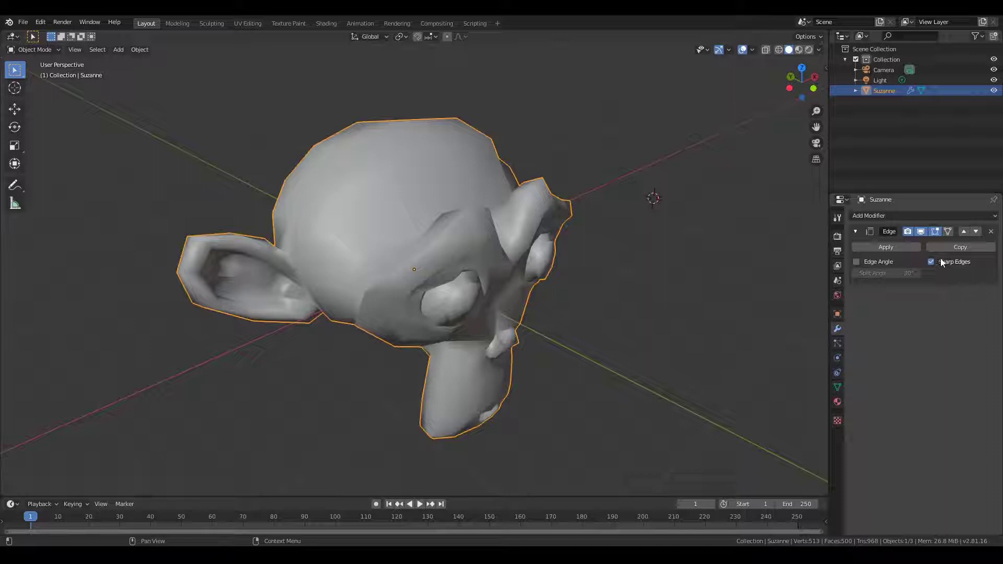
middle_drag(500, 212, 413, 228)
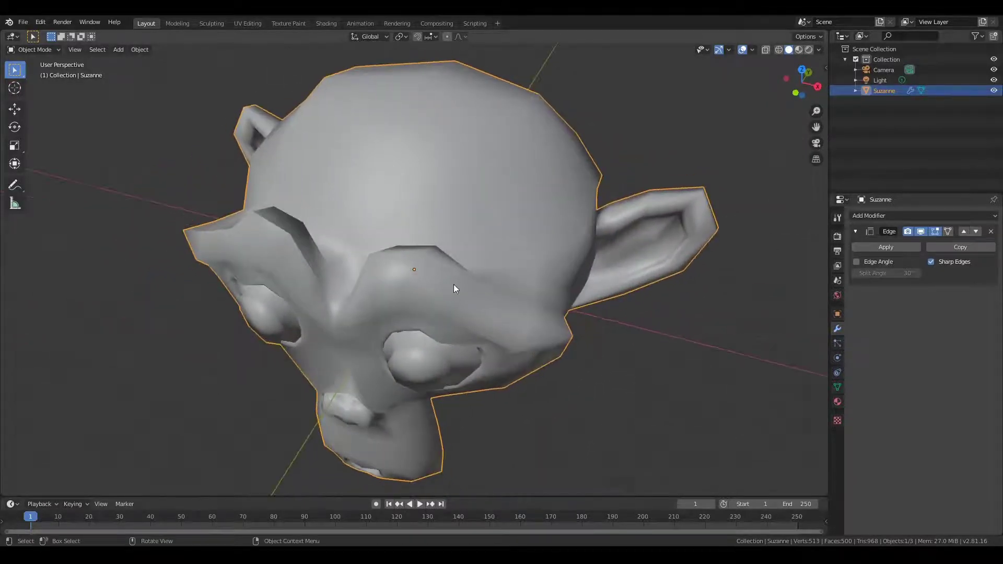
- In Edit Mode, select the edge chain from the nose bridge along the other brow's rim down to the cheek and mark it sharp
key(Tab)
middle_drag(462, 279, 433, 282)
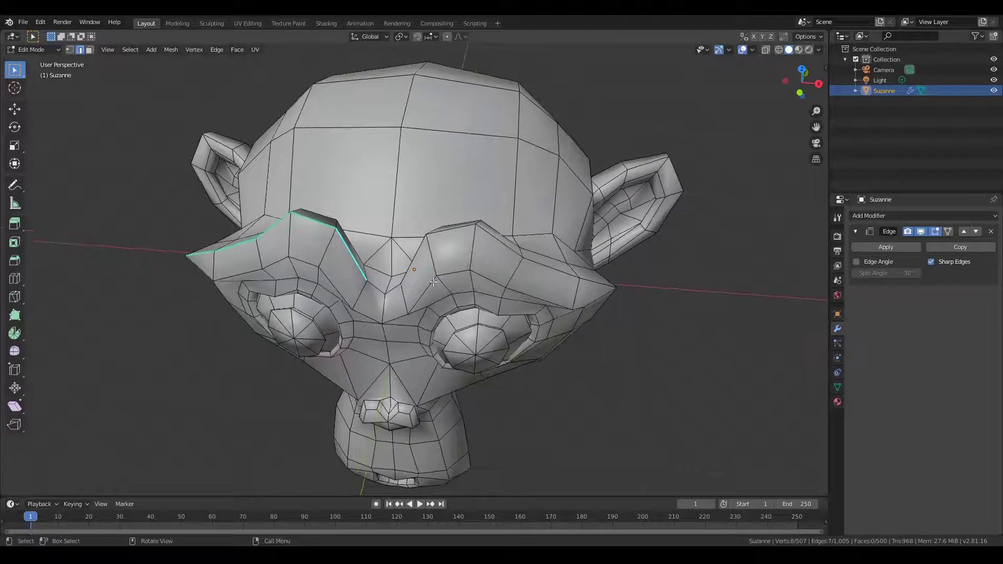
click(389, 287)
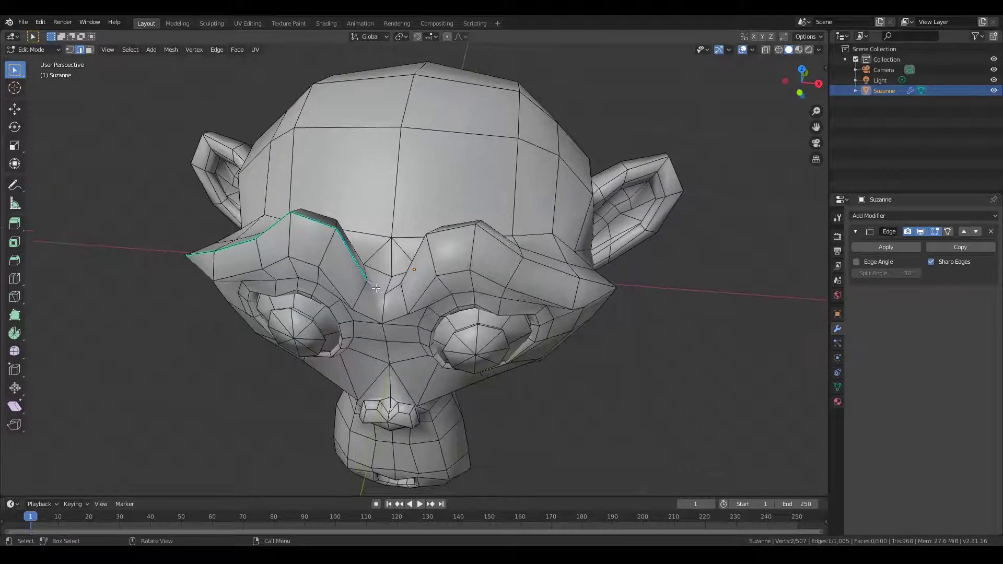
ctrl+click(459, 231)
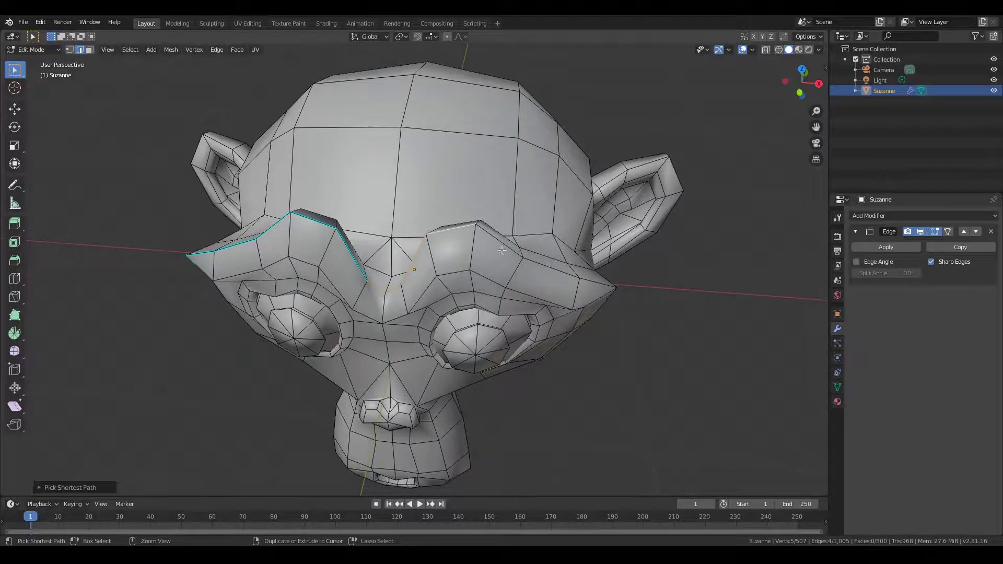
ctrl+click(559, 276)
middle_drag(558, 275, 448, 222)
ctrl+click(445, 222)
ctrl+click(399, 253)
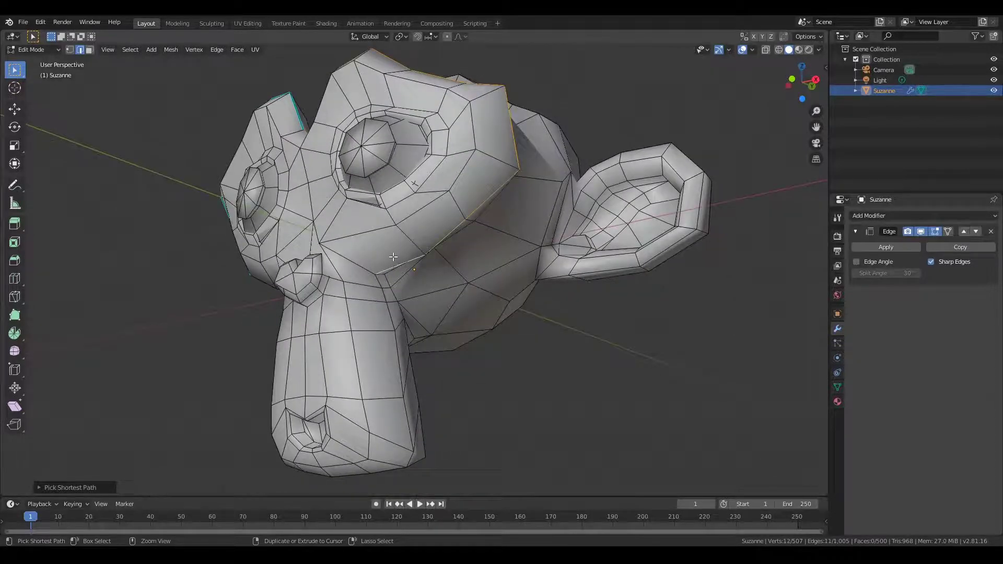
middle_drag(399, 253, 432, 213)
ctrl+click(414, 261)
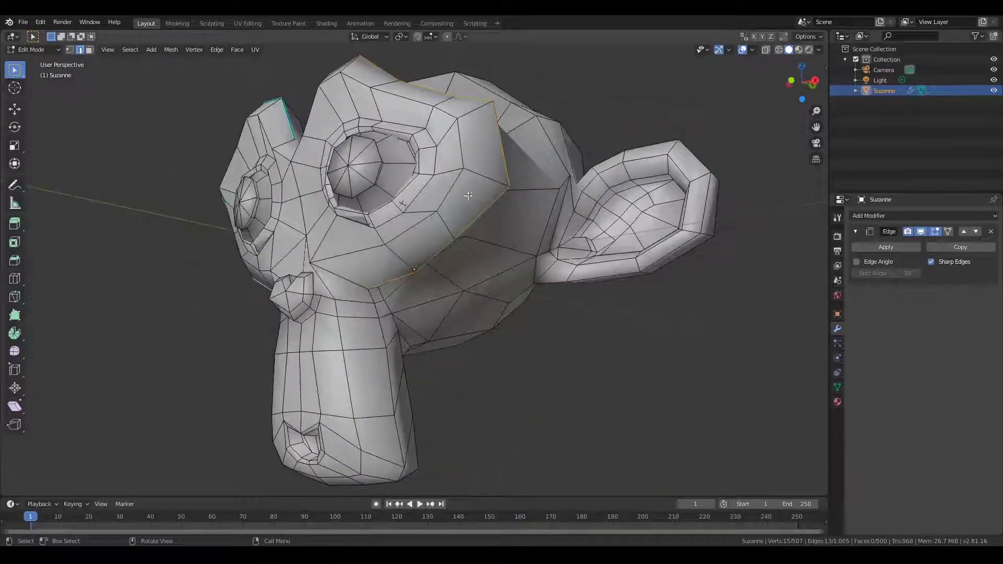
key(ctrl+e)
middle_drag(500, 165, 449, 183)
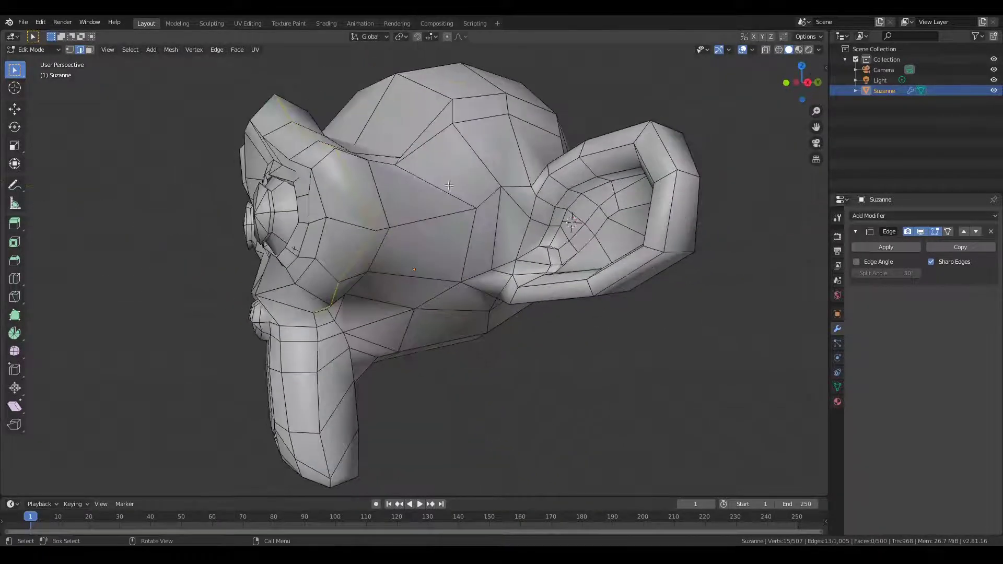
key(ctrl+e)
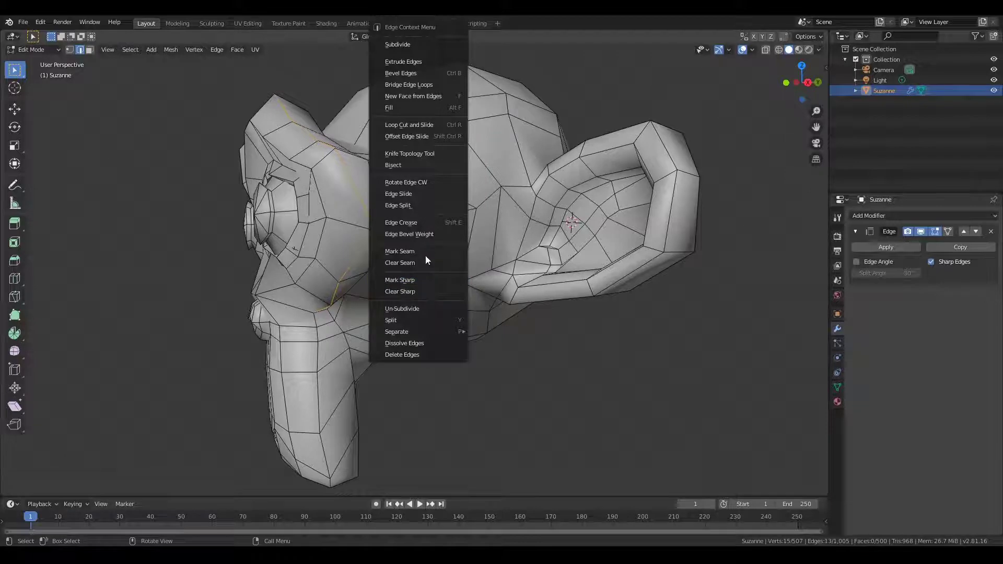
click(422, 279)
- Compare the monkey head in Object Mode and Edit Mode from several angles to examine the shading along the marked brow edges
mouse_move(420, 240)
middle_down()
mouse_move(448, 238)
mouse_move(416, 252)
mouse_move(463, 301)
mouse_move(456, 315)
mouse_move(475, 295)
mouse_move(435, 285)
mouse_move(475, 230)
mouse_move(509, 268)
mouse_move(406, 251)
mouse_move(425, 213)
mouse_move(451, 254)
middle_up()
key(Tab)
key(Tab)
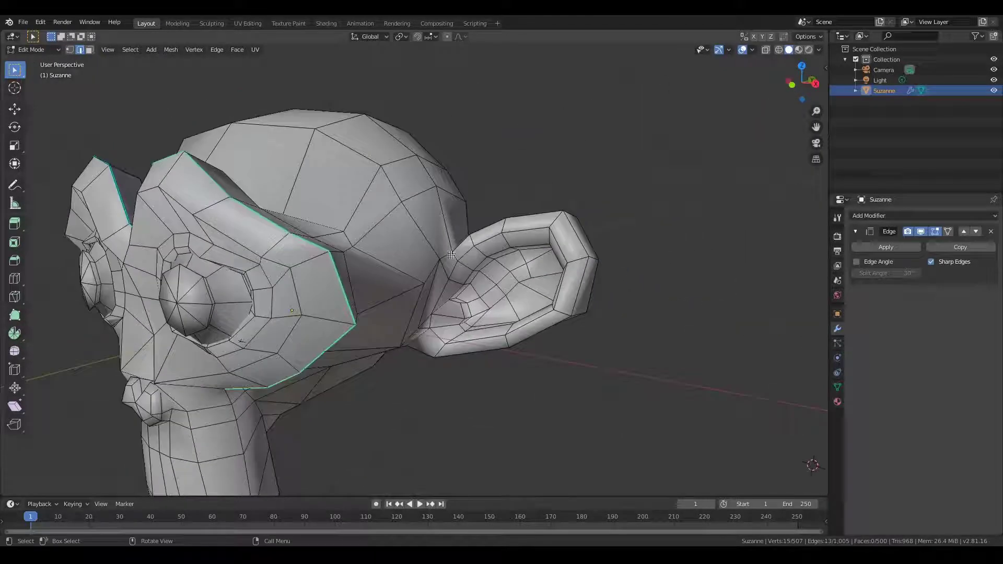
middle_drag(533, 221, 459, 293)
key(Tab)
key(Tab)
key(Tab)
key(Tab)
- Select the chain of edges along the ear's outer rim, mark it sharp and check the shading in Object Mode
ctrl+click(535, 318)
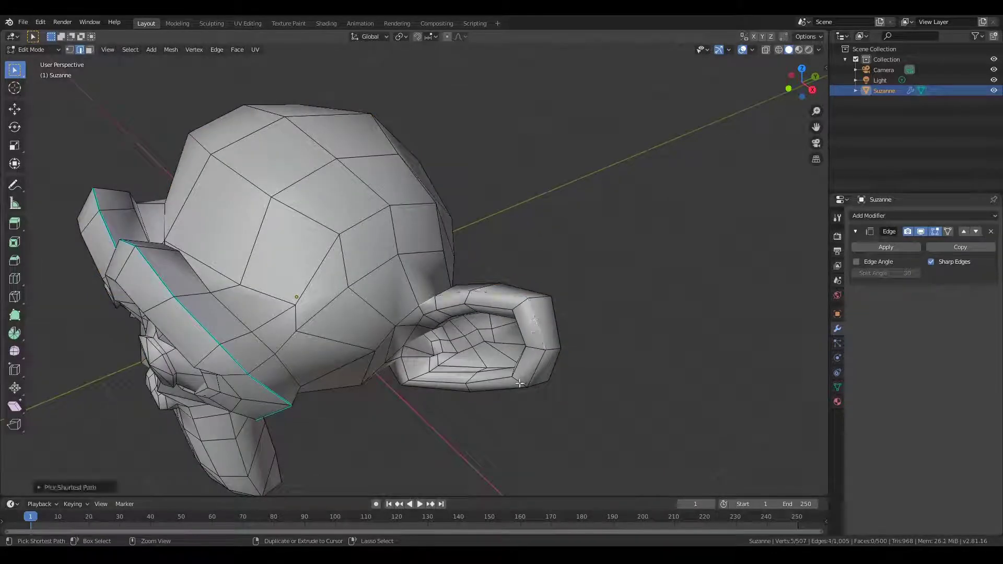
middle_drag(517, 385, 454, 282)
ctrl+click(473, 325)
ctrl+click(440, 330)
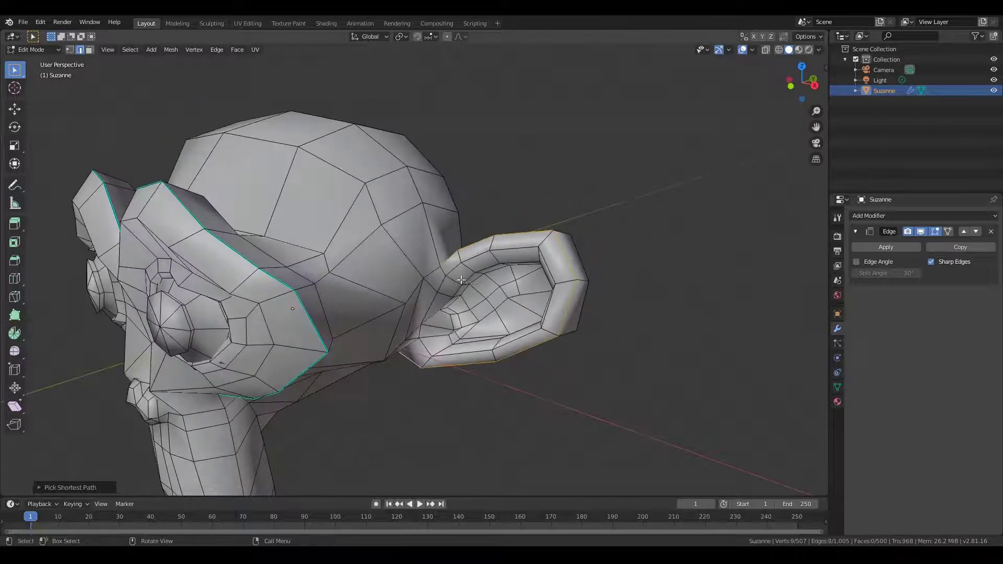
right_click(454, 282)
click(453, 280)
key(Tab)
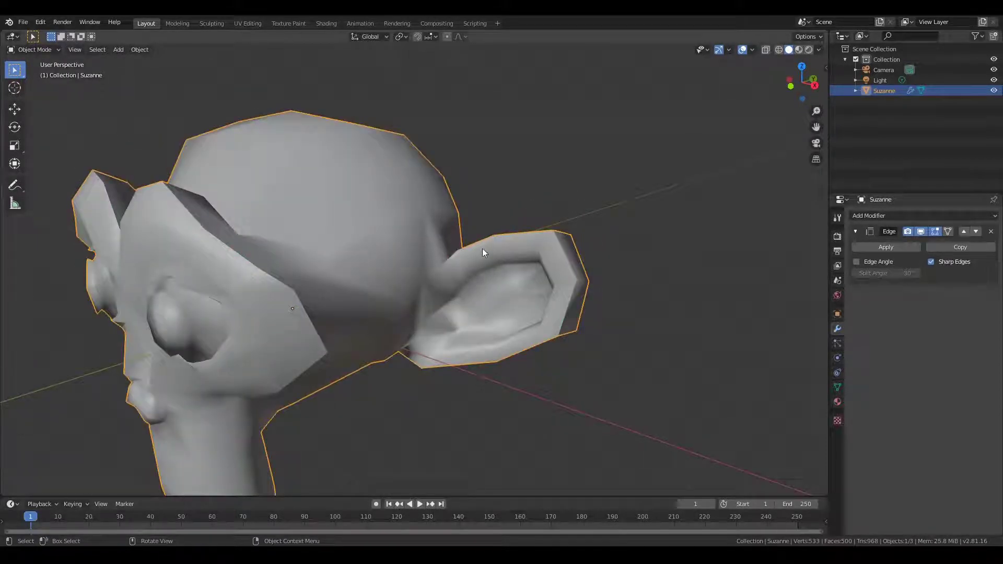
middle_drag(482, 248, 439, 252)
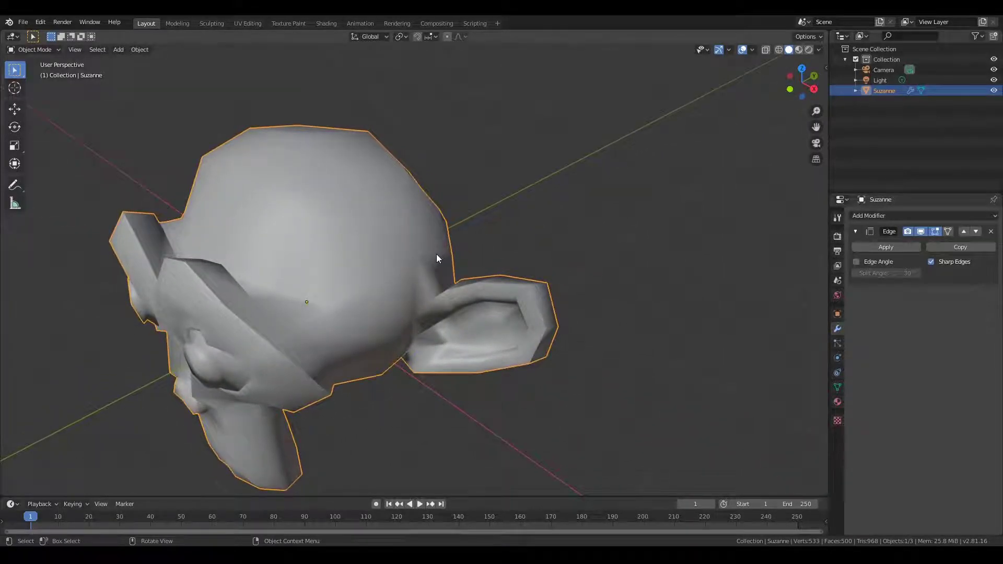